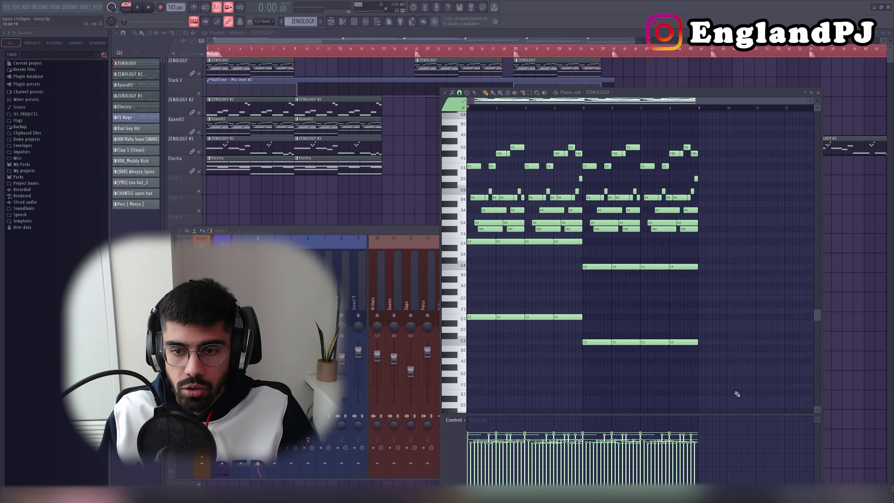
- Select the E4, E3, C4 and C3 bass notes in the ZENOLOGY chord pattern
{"action": "left_click_drag", "start_coordinate": [249, 224], "coordinate": [729, 501]}
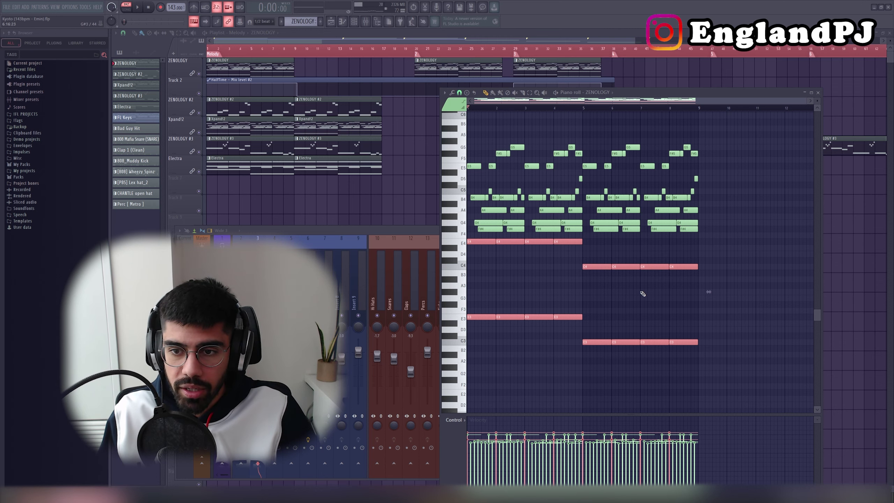
- In FL Keys, draw C4 bass notes at bars 5–8, removing stray notes, and select the E/C bass
{"action": "left_click", "coordinate": [747, 264]}
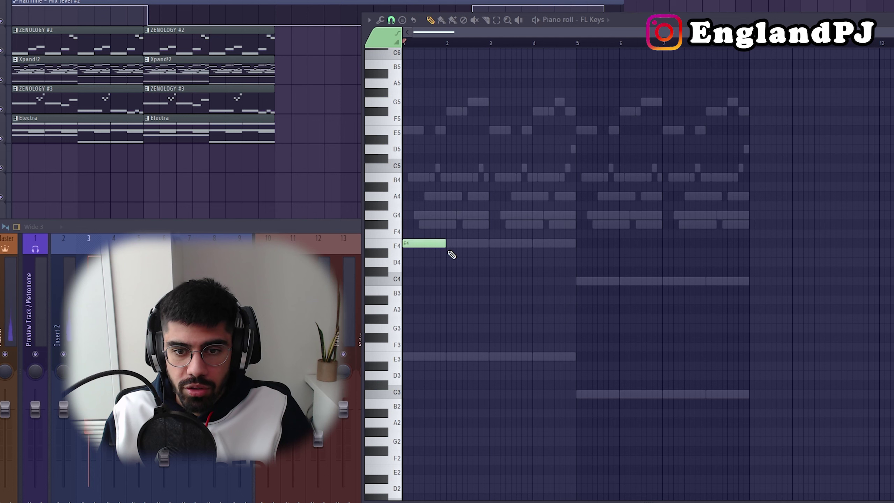
{"action": "left_click", "coordinate": [580, 253]}
{"action": "left_click", "coordinate": [585, 271]}
{"action": "right_click", "coordinate": [603, 252]}
{"action": "right_click", "coordinate": [603, 262]}
{"action": "right_click", "coordinate": [604, 271]}
{"action": "right_click", "coordinate": [606, 281]}
{"action": "left_click", "coordinate": [596, 281]}
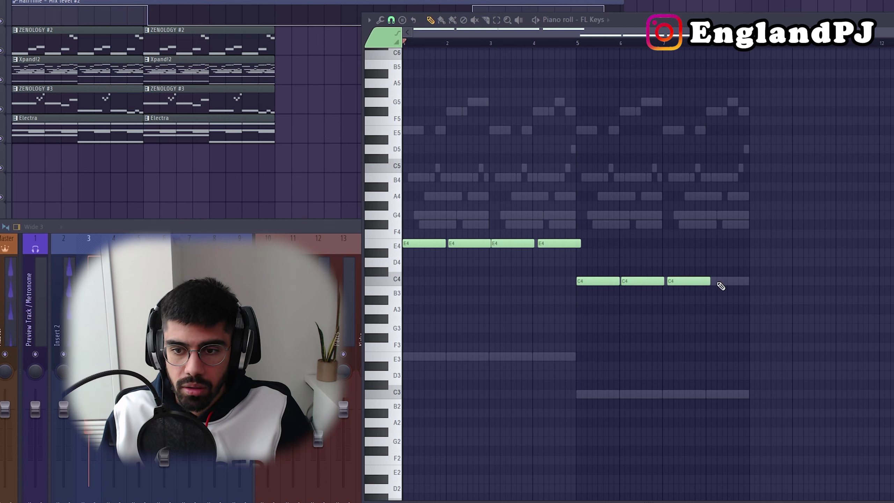
{"action": "left_click", "coordinate": [722, 286]}
{"action": "left_click_drag", "start_coordinate": [778, 315], "coordinate": [358, 198]}
{"action": "left_click_drag", "start_coordinate": [769, 419], "coordinate": [418, 333]}
- Add sustained G4, two F#4, B4 and A4 notes starting in bar 1
{"action": "scroll", "coordinate": [462, 280], "scroll_direction": "up", "scroll_amount": 2}
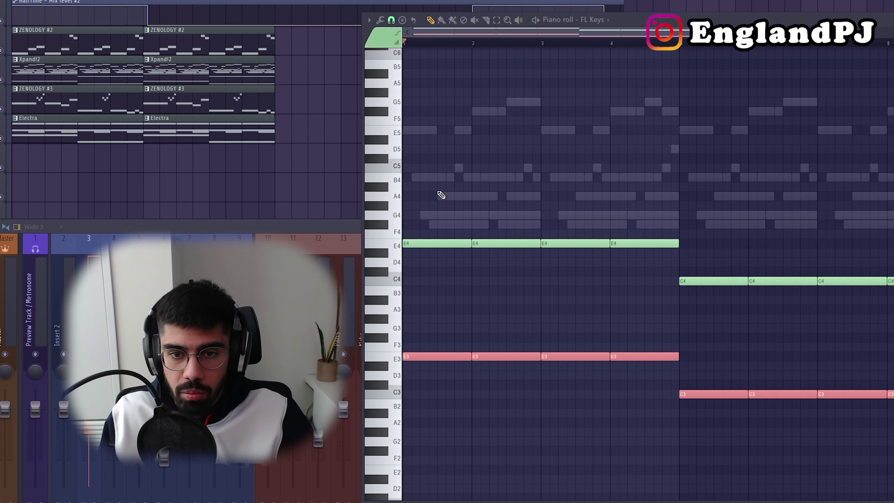
{"action": "scroll", "coordinate": [443, 203], "scroll_direction": "up", "scroll_amount": 3}
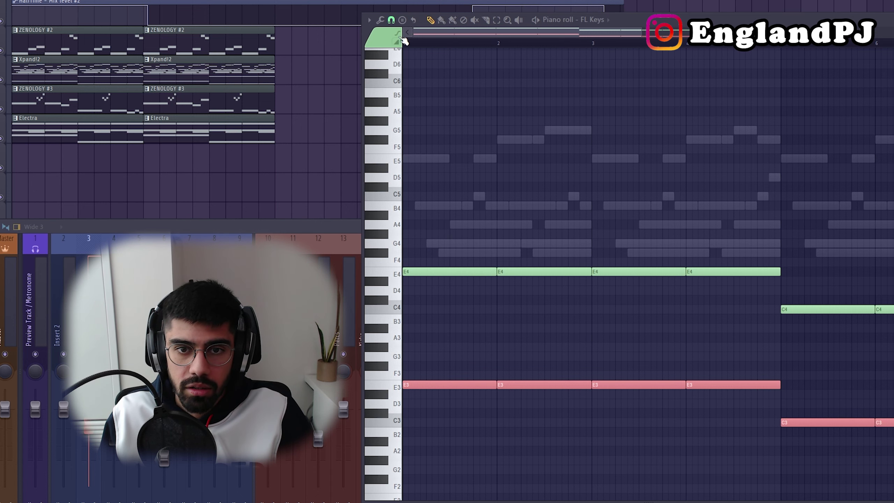
{"action": "scroll", "coordinate": [408, 43], "scroll_direction": "up", "scroll_amount": 1}
{"action": "left_click", "coordinate": [456, 244]}
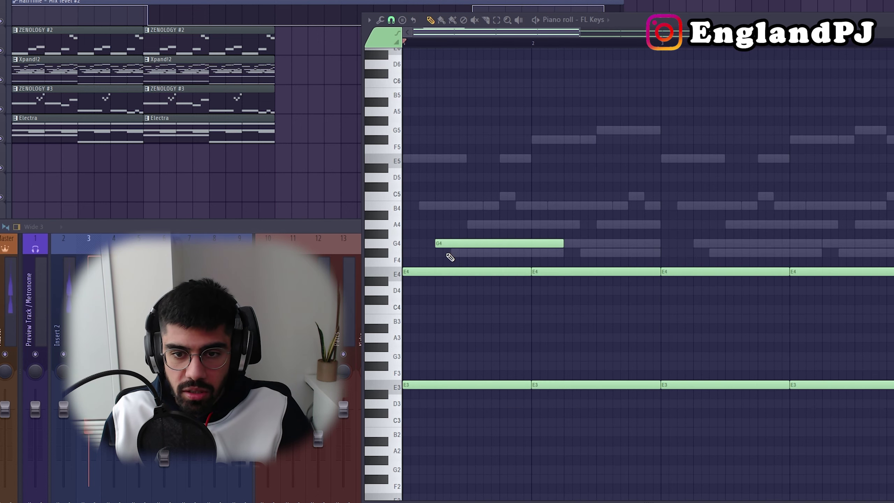
{"action": "left_click", "coordinate": [456, 252]}
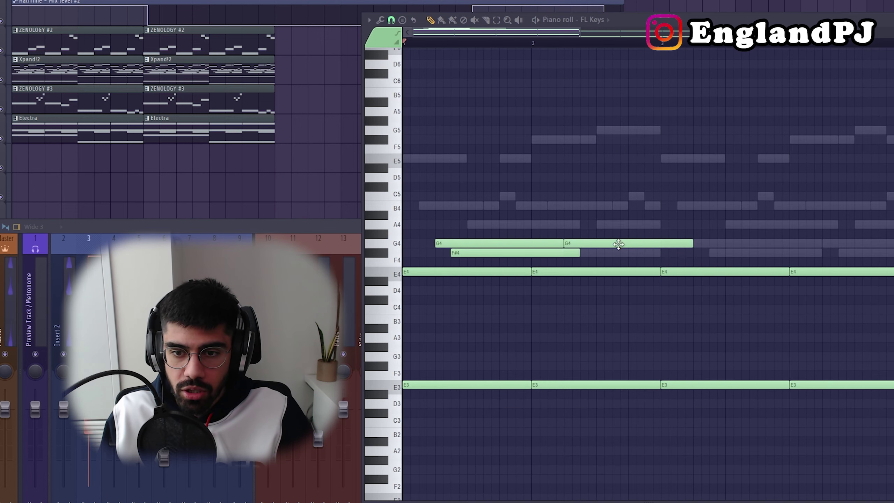
{"action": "left_click", "coordinate": [585, 252]}
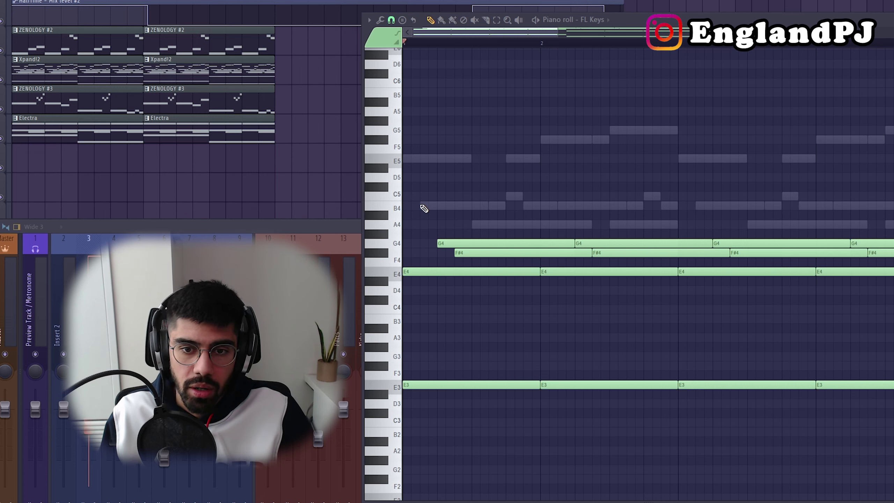
{"action": "left_click", "coordinate": [422, 208]}
{"action": "left_click", "coordinate": [472, 227]}
- Remove an accidental E5, add second B4 and A4 notes, and play back the pattern
{"action": "left_click", "coordinate": [410, 159]}
{"action": "right_click", "coordinate": [471, 161]}
{"action": "left_click", "coordinate": [559, 206]}
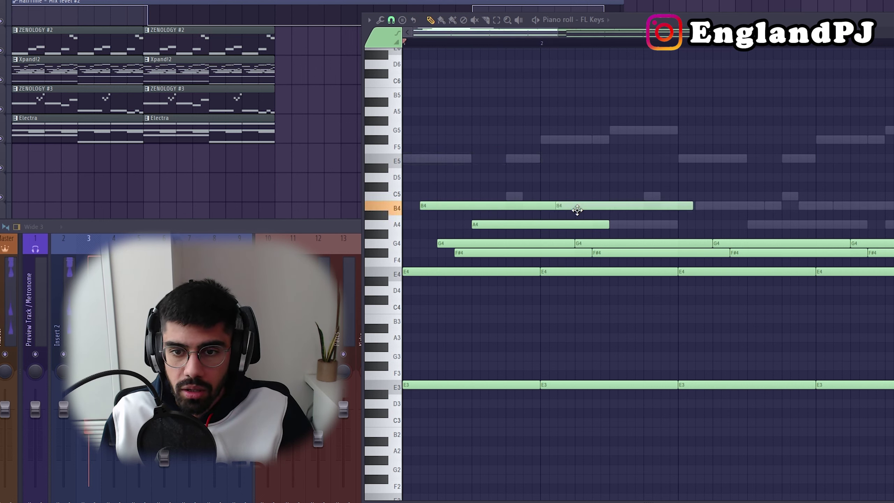
{"action": "left_click", "coordinate": [615, 226]}
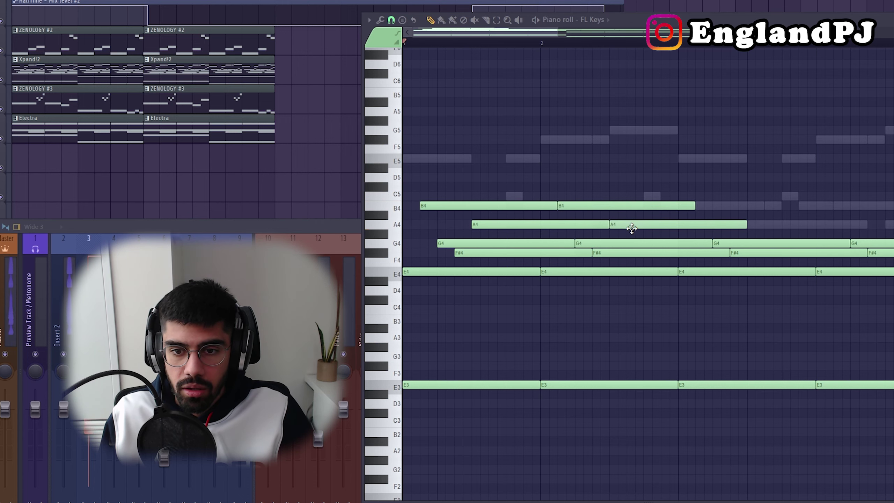
{"action": "scroll", "coordinate": [633, 228], "scroll_direction": "down", "scroll_amount": 3, "text": "ctrl"}
{"action": "left_click_drag", "start_coordinate": [407, 237], "coordinate": [428, 185]}
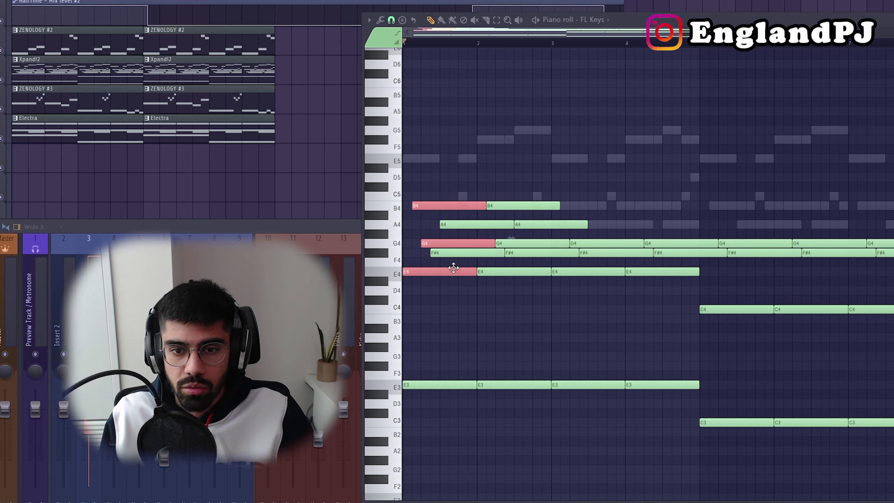
{"action": "left_click_drag", "start_coordinate": [415, 302], "coordinate": [423, 162]}
{"action": "key", "text": "space"}
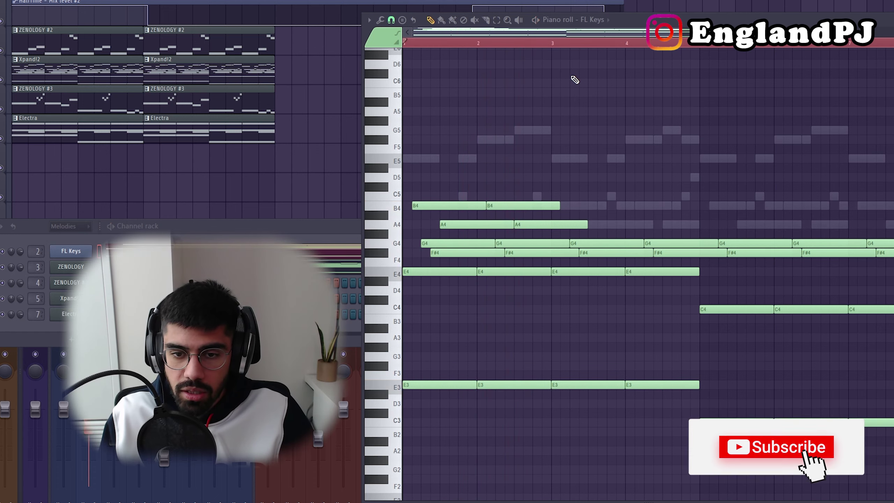
- Add the E5, C5, F#5 and G5 top notes and play the FL Keys pattern
{"action": "scroll", "coordinate": [487, 139], "scroll_direction": "up", "scroll_amount": 2}
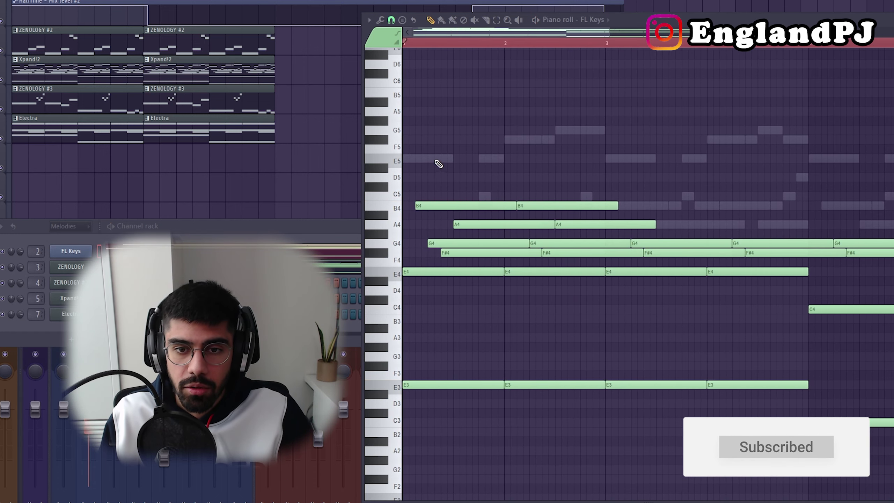
{"action": "left_click", "coordinate": [438, 159]}
{"action": "left_click", "coordinate": [484, 196]}
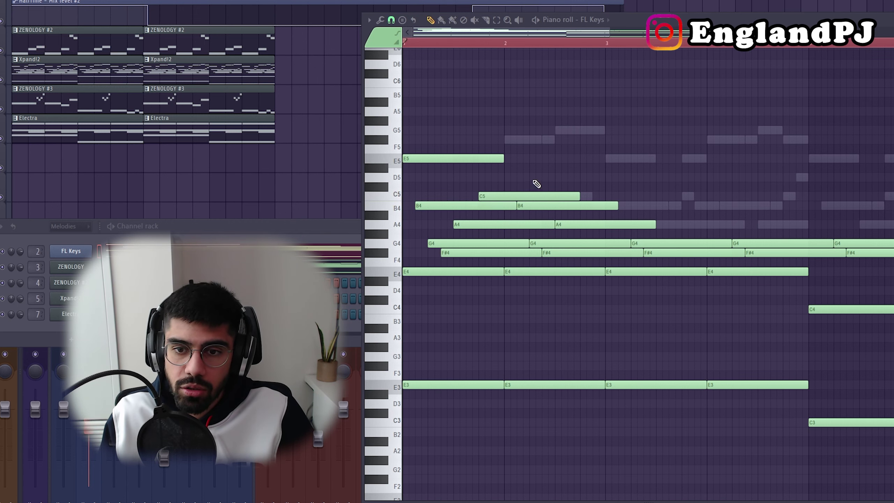
{"action": "left_click", "coordinate": [505, 140]}
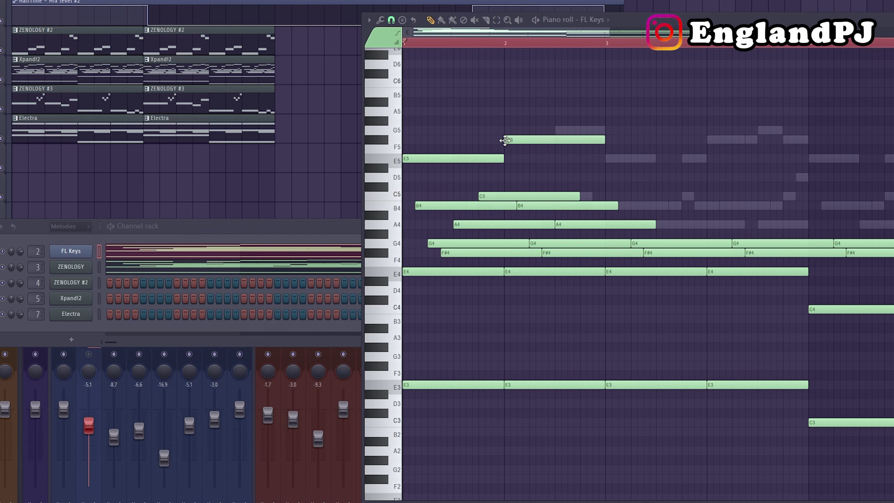
{"action": "left_click", "coordinate": [557, 131]}
{"action": "key", "text": "space"}
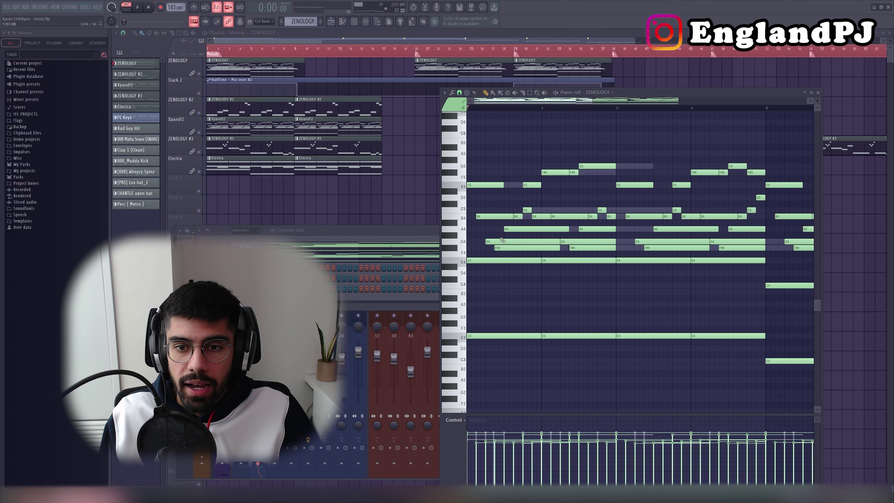
- Select the E/C bass and C5/D5 notes in ZENOLOGY, then open the Mixer on Insert 3
{"action": "scroll", "coordinate": [505, 209], "scroll_direction": "up", "scroll_amount": 2}
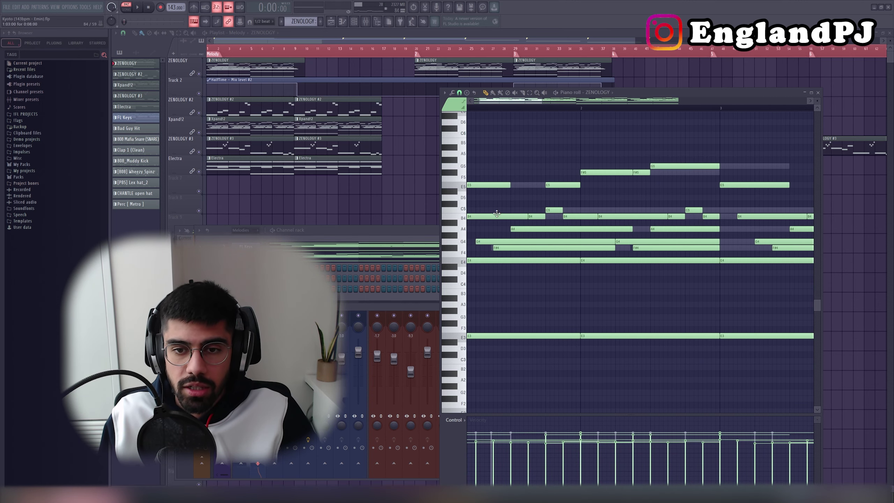
{"action": "scroll", "coordinate": [496, 213], "scroll_direction": "down", "scroll_amount": 2}
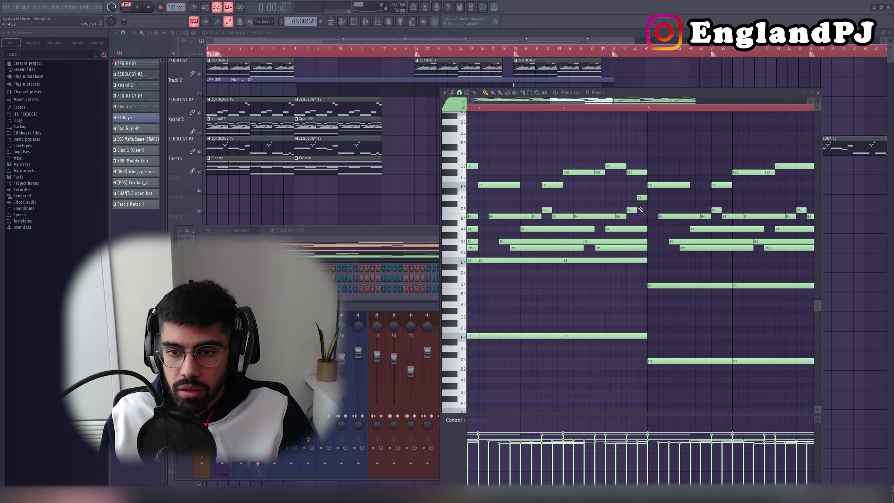
{"action": "scroll", "coordinate": [640, 209], "scroll_direction": "up", "scroll_amount": 3}
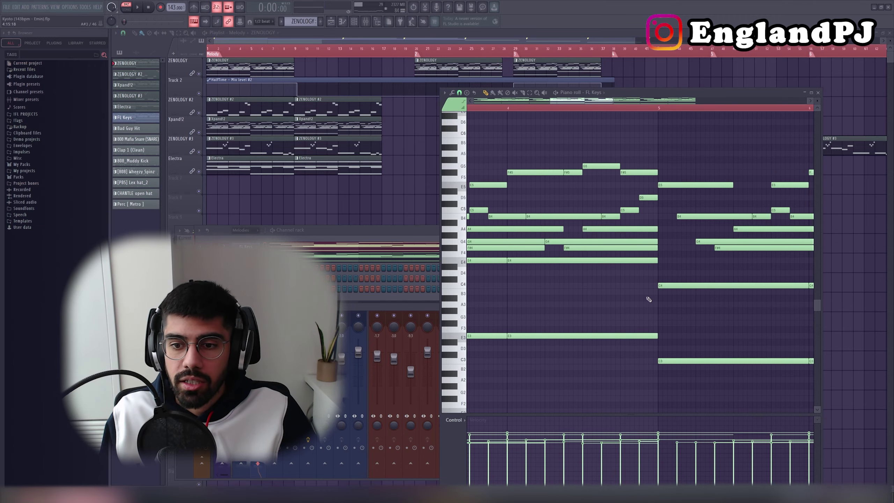
{"action": "left_click_drag", "start_coordinate": [698, 379], "coordinate": [611, 255]}
{"action": "left_click_drag", "start_coordinate": [663, 217], "coordinate": [628, 196]}
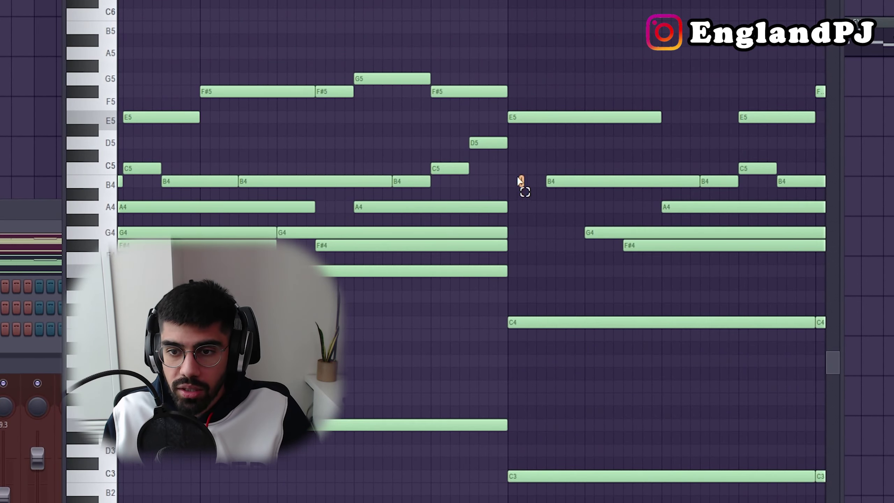
{"action": "scroll", "coordinate": [450, 141], "scroll_direction": "down", "scroll_amount": 5}
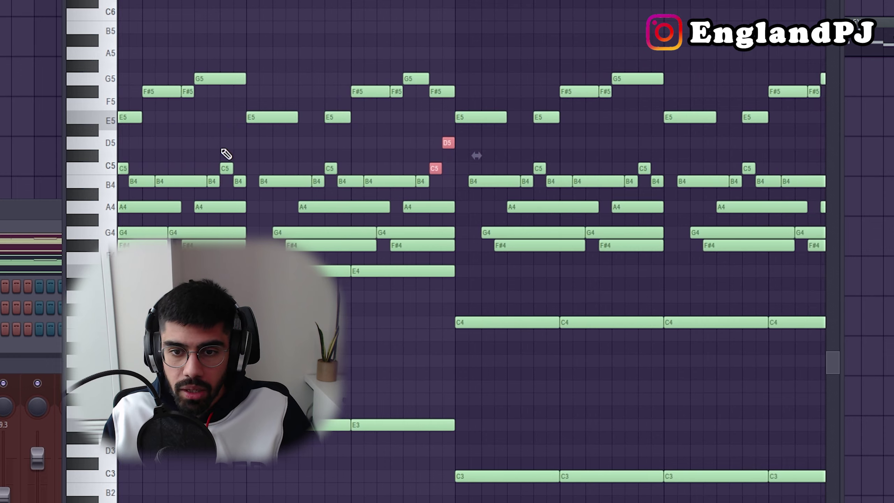
{"action": "scroll", "coordinate": [280, 116], "scroll_direction": "down", "scroll_amount": 3}
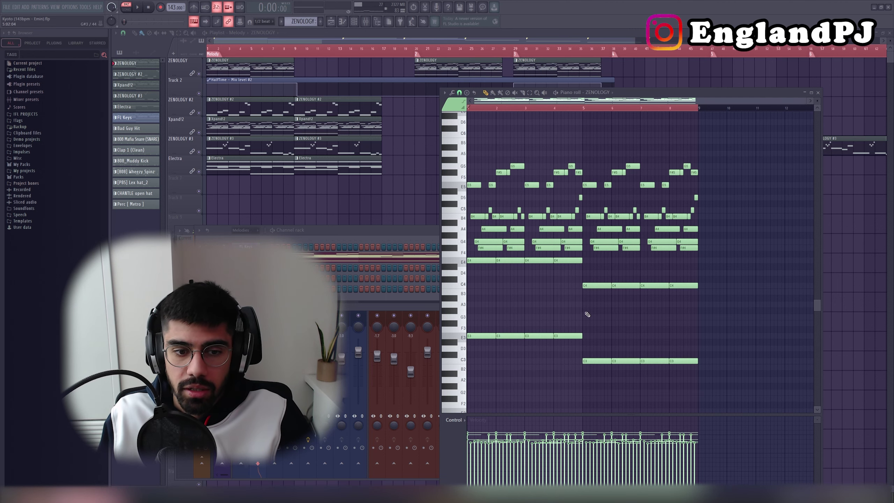
{"action": "key", "text": "F9"}
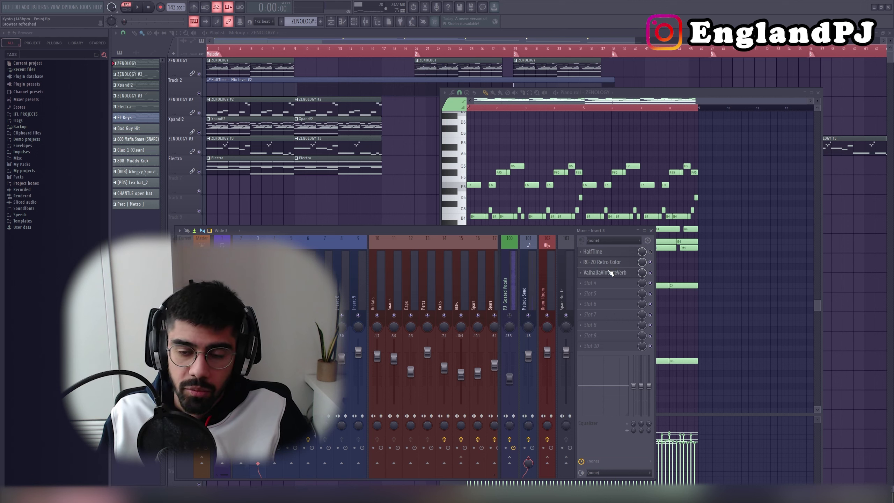
- Bring the ZENOLOGY #2 piano roll over the mixer and start the loop playing
{"action": "left_click", "coordinate": [655, 256]}
{"action": "key", "text": "space"}
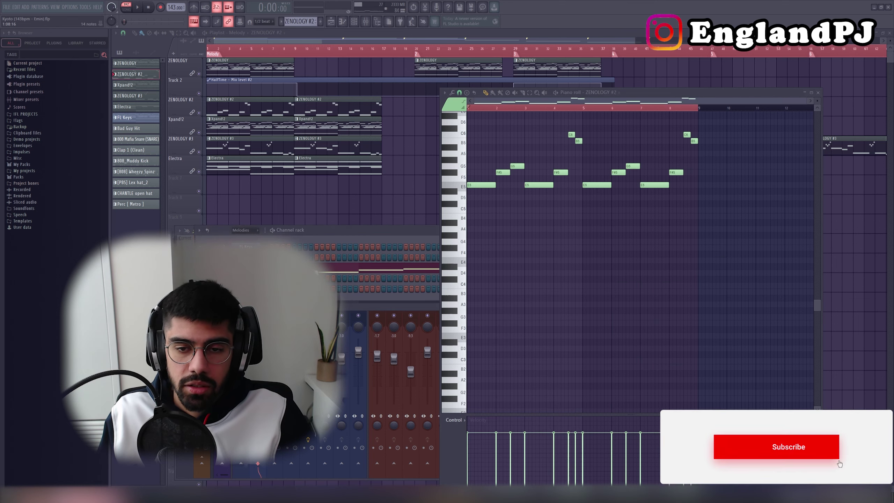
- Check the ZENOLOGY #2 Poly Synth 1 sound in its plugin window, then close it
{"action": "scroll", "coordinate": [504, 290], "scroll_direction": "up", "scroll_amount": 1}
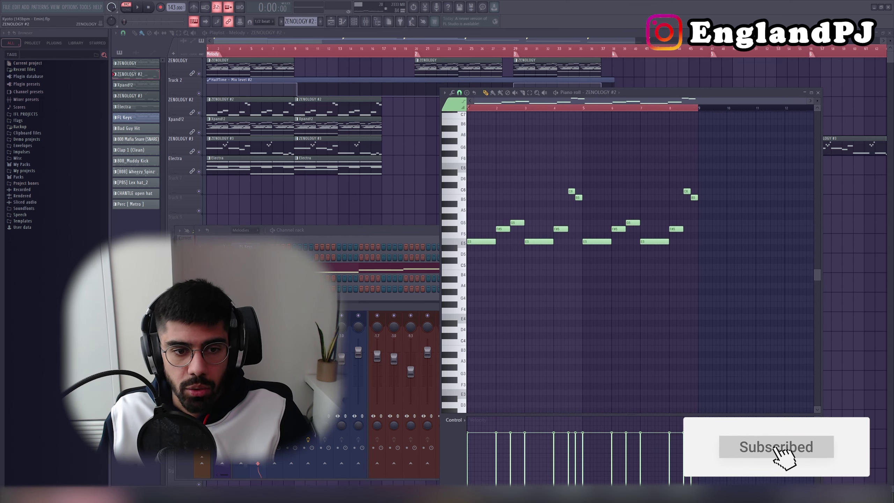
{"action": "left_click", "coordinate": [130, 74]}
{"action": "left_click_drag", "start_coordinate": [121, 75], "coordinate": [349, 132]}
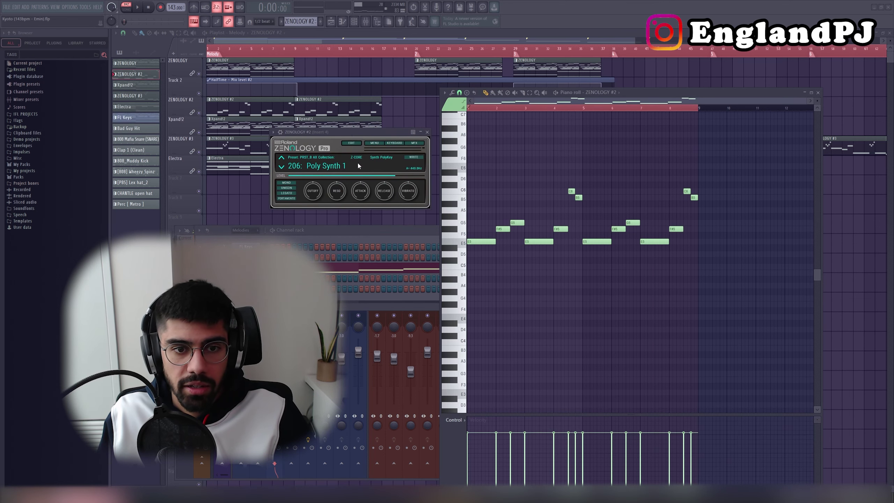
{"action": "left_click", "coordinate": [427, 131]}
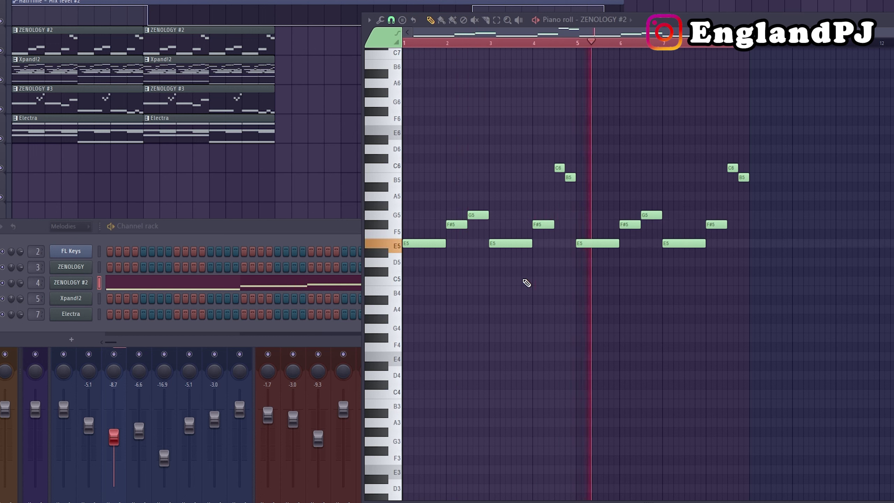
- Stop playback, select the seven notes in bars 5–9, and load the Xpand!2 pattern
{"action": "key", "text": "space"}
{"action": "left_click_drag", "start_coordinate": [808, 275], "coordinate": [757, 229]}
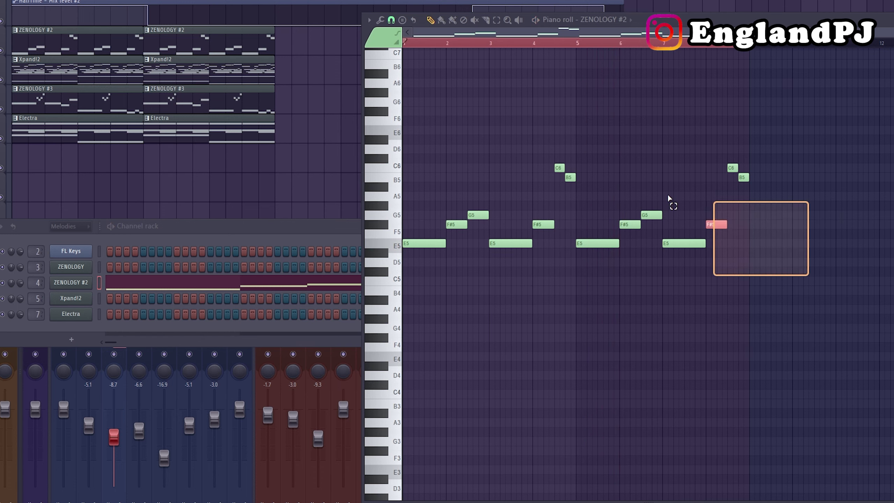
{"action": "left_click_drag", "start_coordinate": [766, 284], "coordinate": [588, 102]}
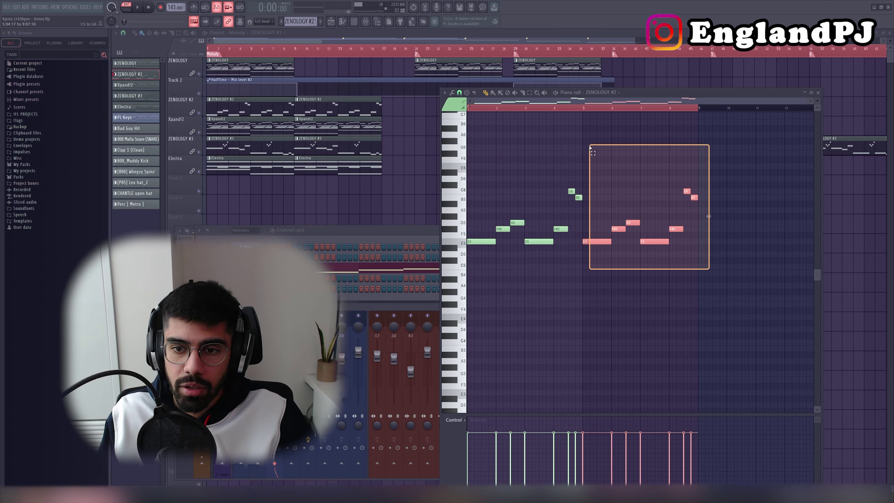
{"action": "left_click_drag", "start_coordinate": [590, 147], "coordinate": [590, 148]}
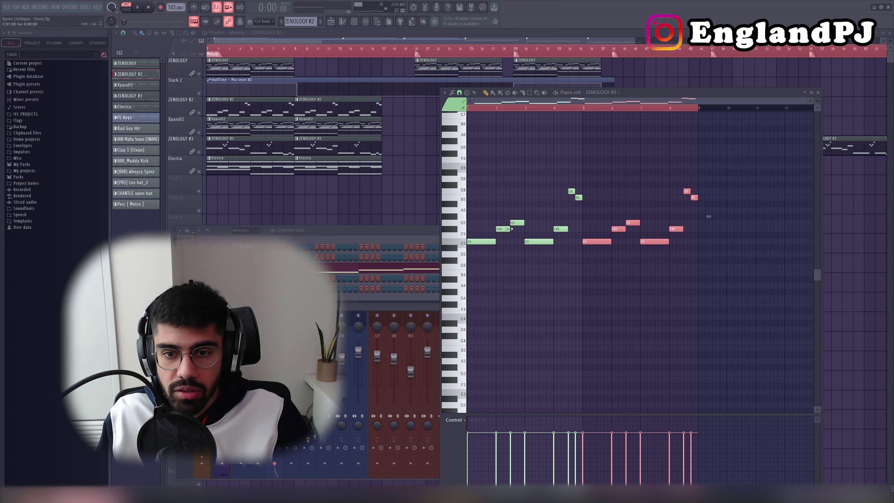
{"action": "left_click", "coordinate": [246, 276]}
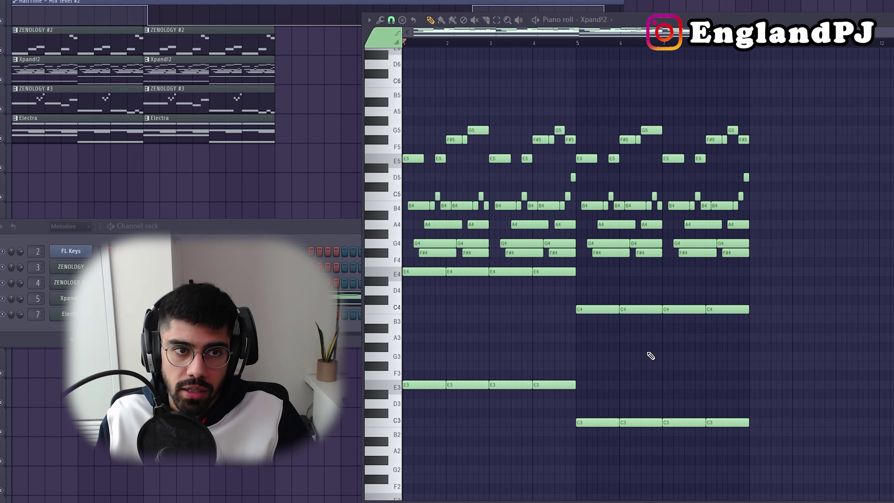
- Play and stop the Xpand!2 chords, then play the ZENOLOGY #3 Flute Echo melody
{"action": "key", "text": "space"}
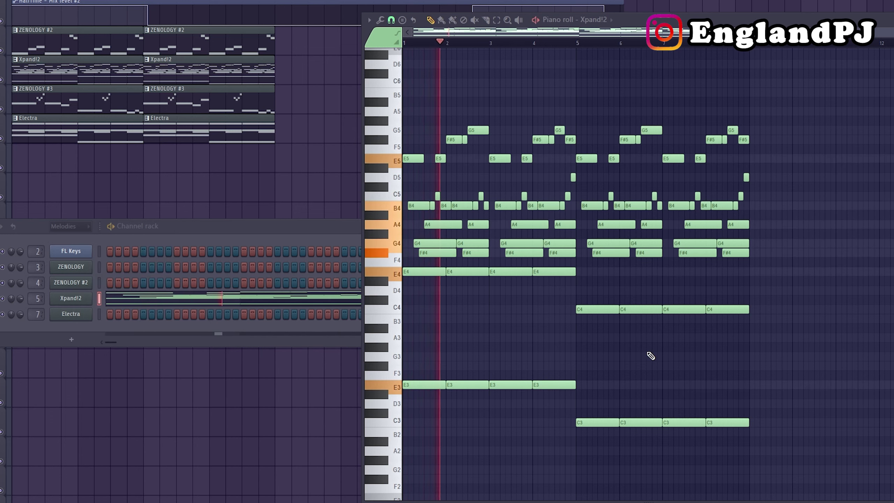
{"action": "key", "text": "space"}
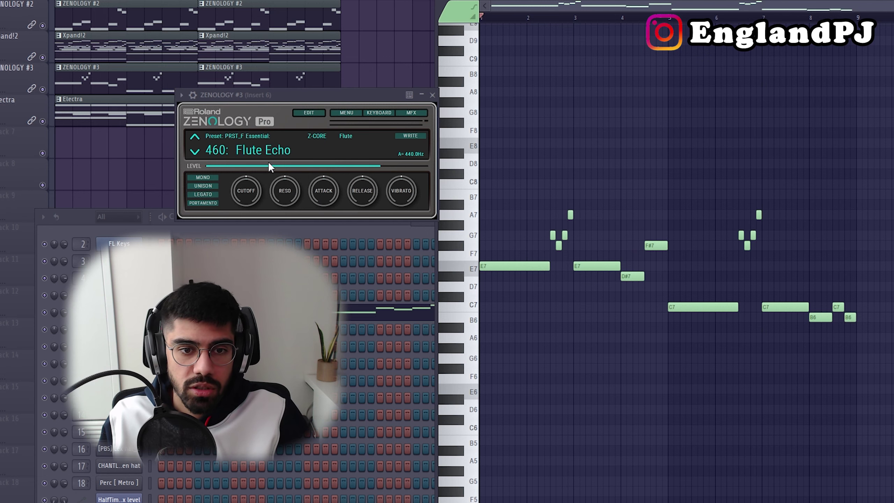
{"action": "left_click", "coordinate": [433, 95]}
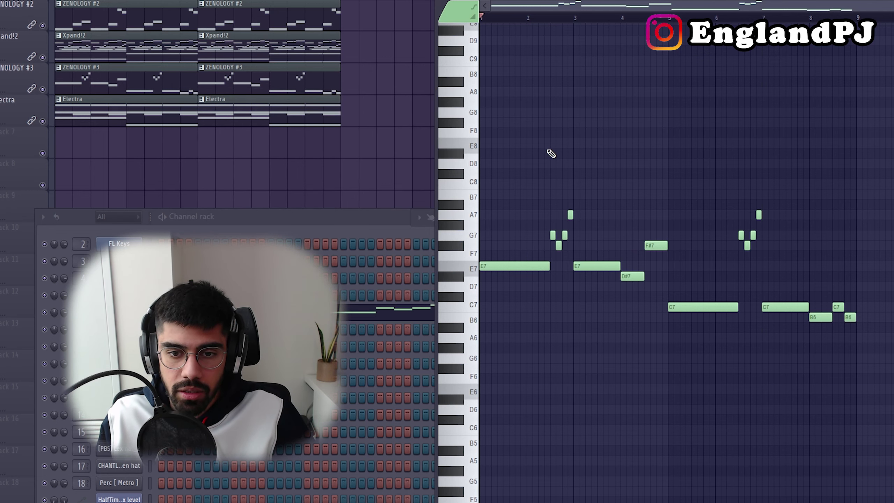
{"action": "key", "text": "space"}
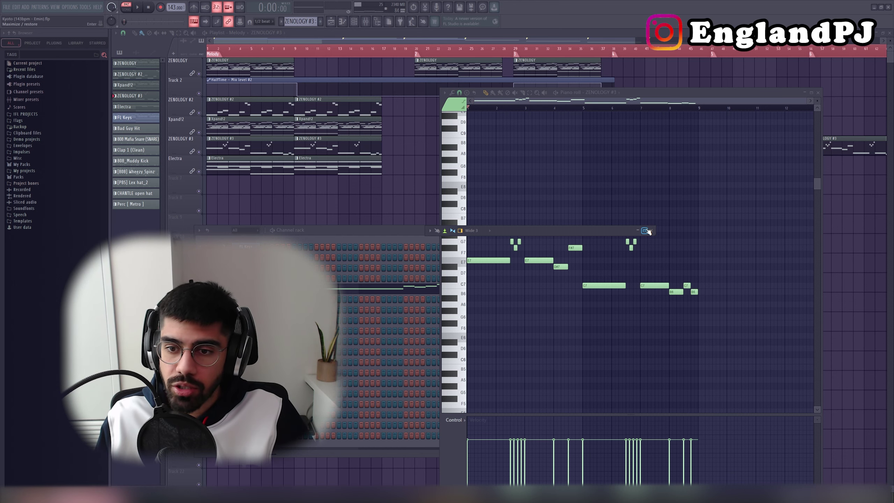
{"action": "left_click", "coordinate": [645, 231]}
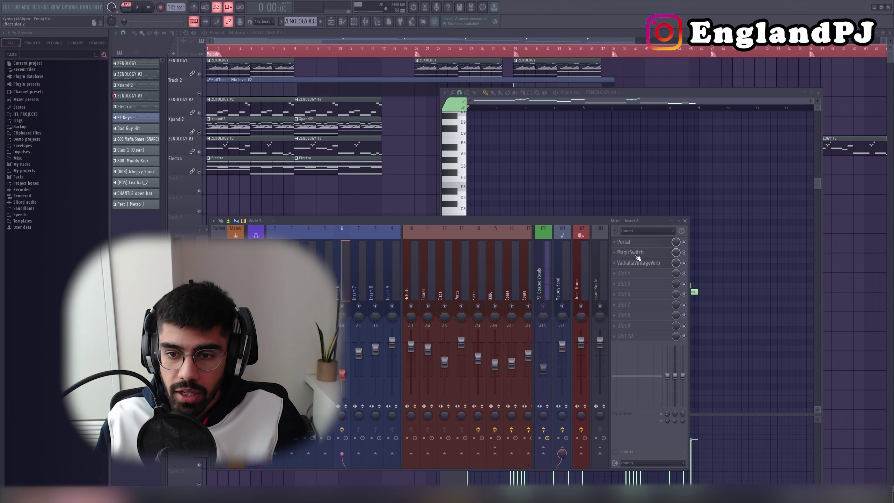
- While playing, check Portal's PJS DARK user preset on Insert 6, then open MagicSwitch
{"action": "key", "text": "space"}
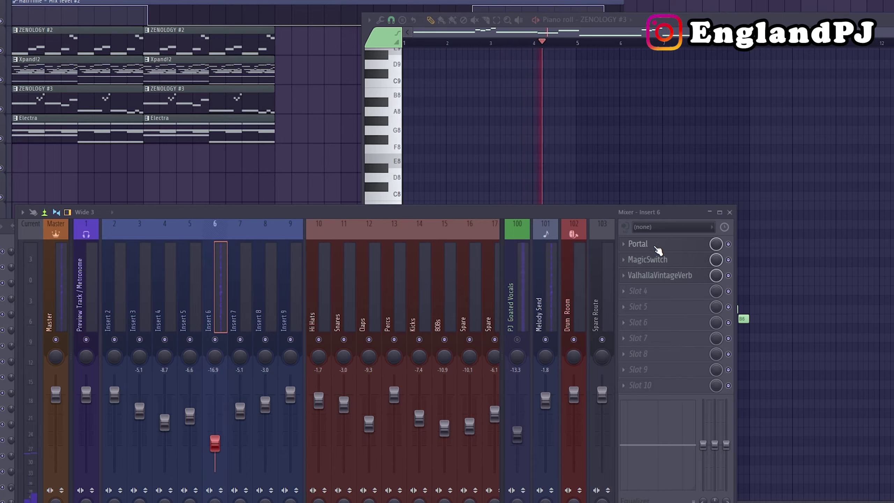
{"action": "left_click", "coordinate": [656, 246]}
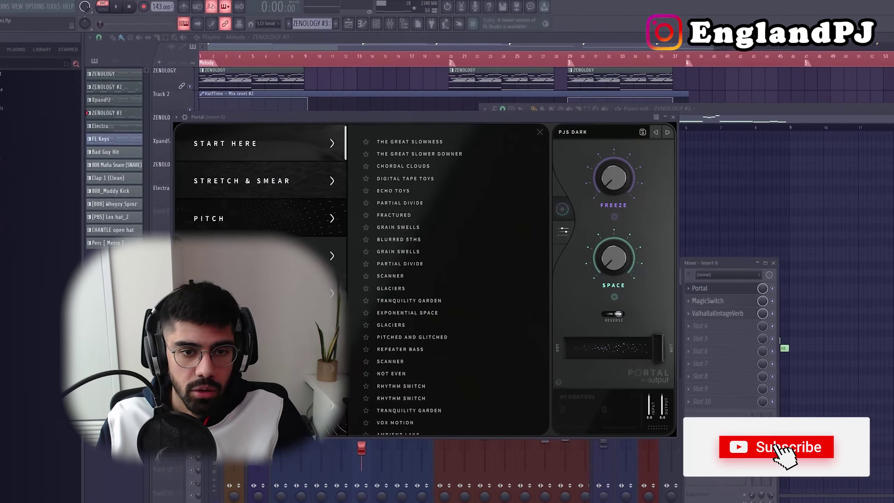
{"action": "scroll", "coordinate": [345, 251], "scroll_direction": "down", "scroll_amount": 10}
{"action": "left_click", "coordinate": [254, 412]}
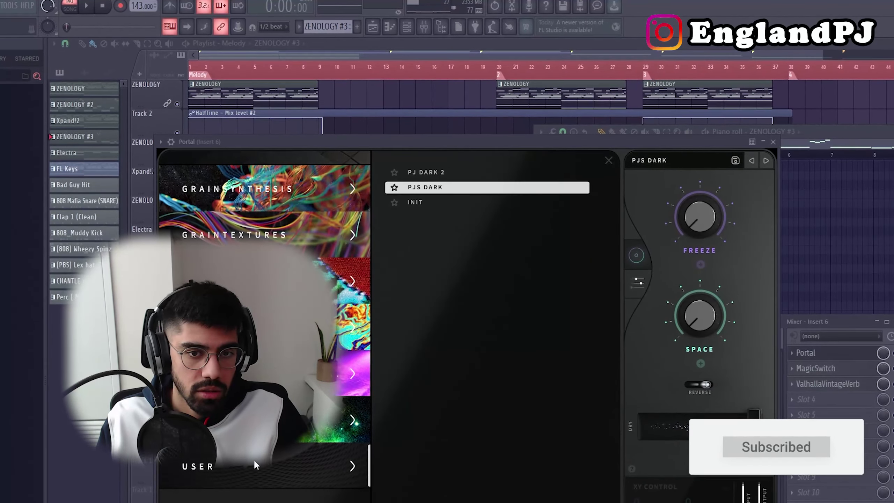
{"action": "left_click", "coordinate": [674, 159]}
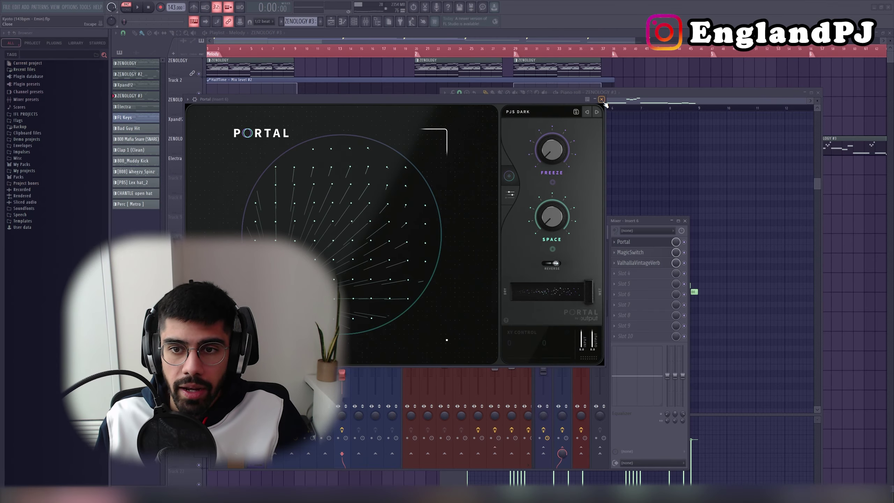
{"action": "left_click", "coordinate": [601, 99]}
{"action": "left_click", "coordinate": [655, 252]}
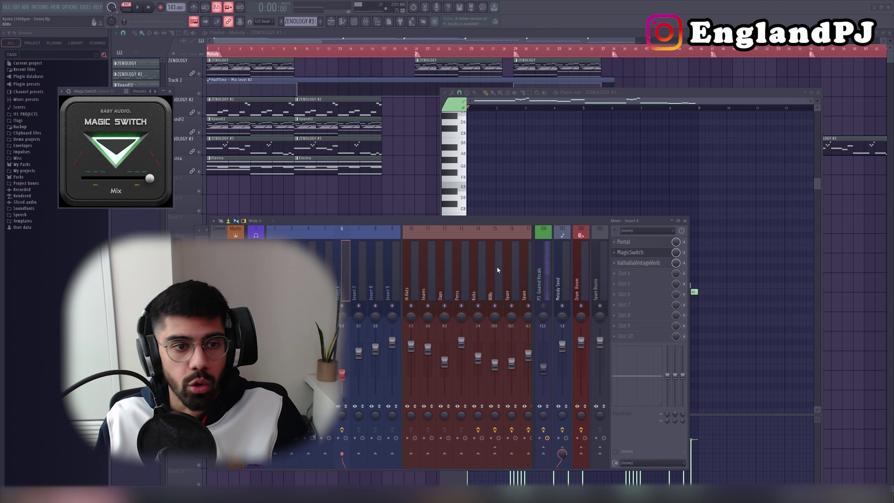
- Open ValhallaVintageVerb, then select all the Electra chord notes and play the Electra pattern
{"action": "left_click", "coordinate": [650, 265]}
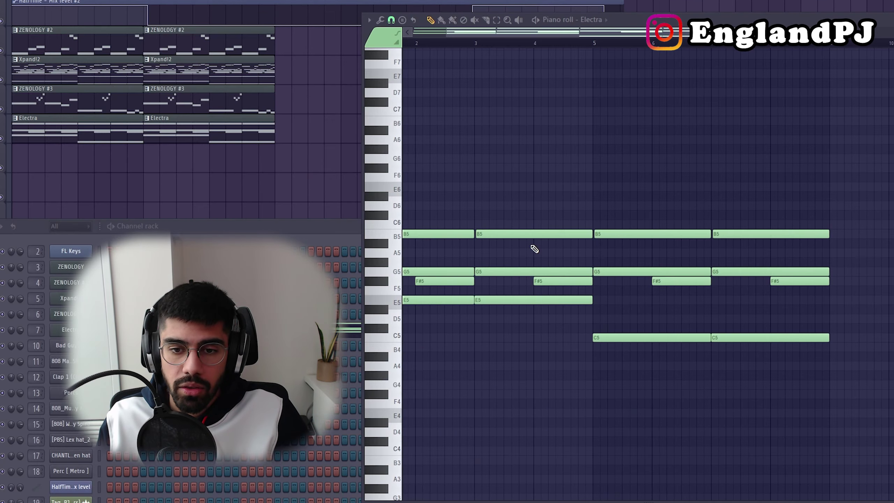
{"action": "scroll", "coordinate": [532, 248], "scroll_direction": "down", "scroll_amount": 1}
{"action": "scroll", "coordinate": [532, 246], "scroll_direction": "down", "scroll_amount": 1}
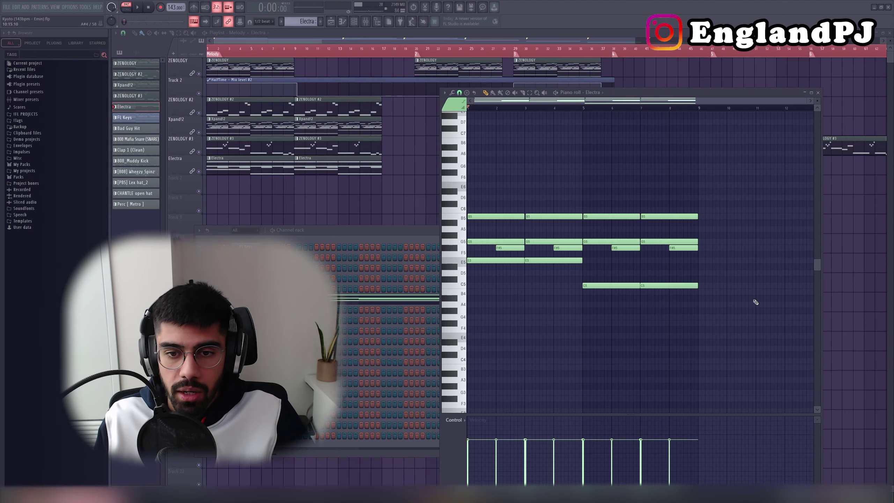
{"action": "left_click_drag", "start_coordinate": [842, 359], "coordinate": [393, 141]}
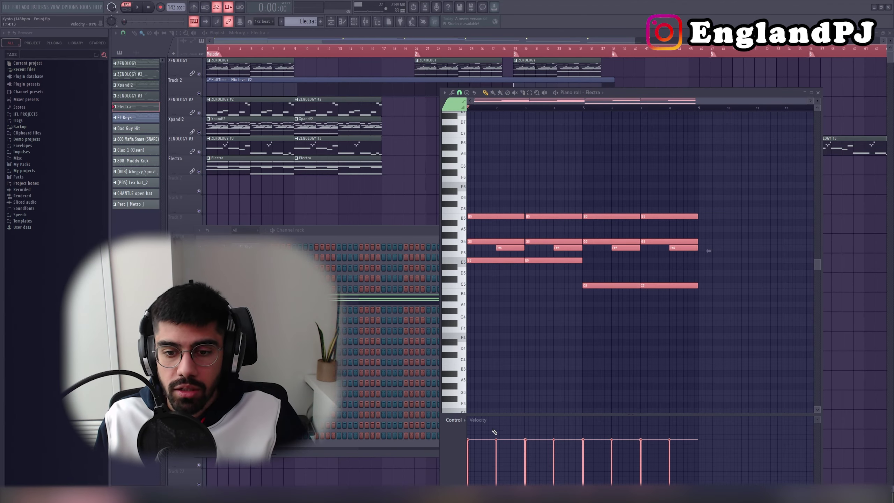
{"action": "key", "text": "space"}
{"action": "key", "text": "ctrl+d"}
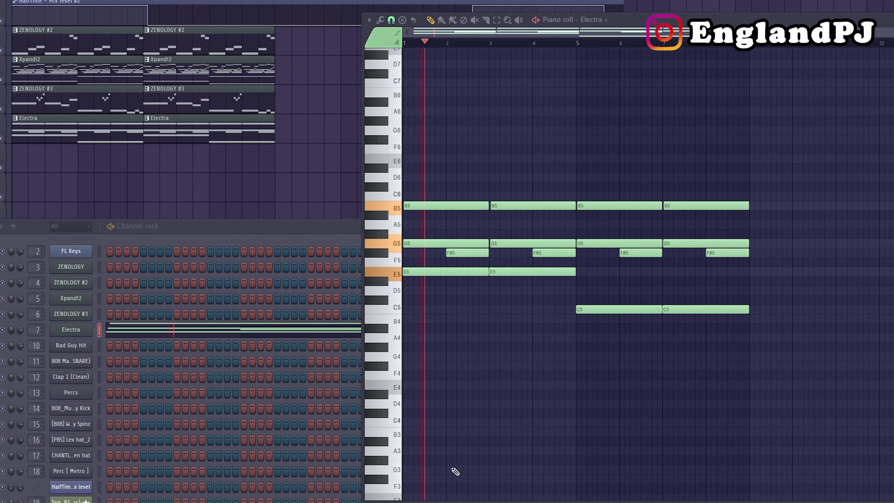